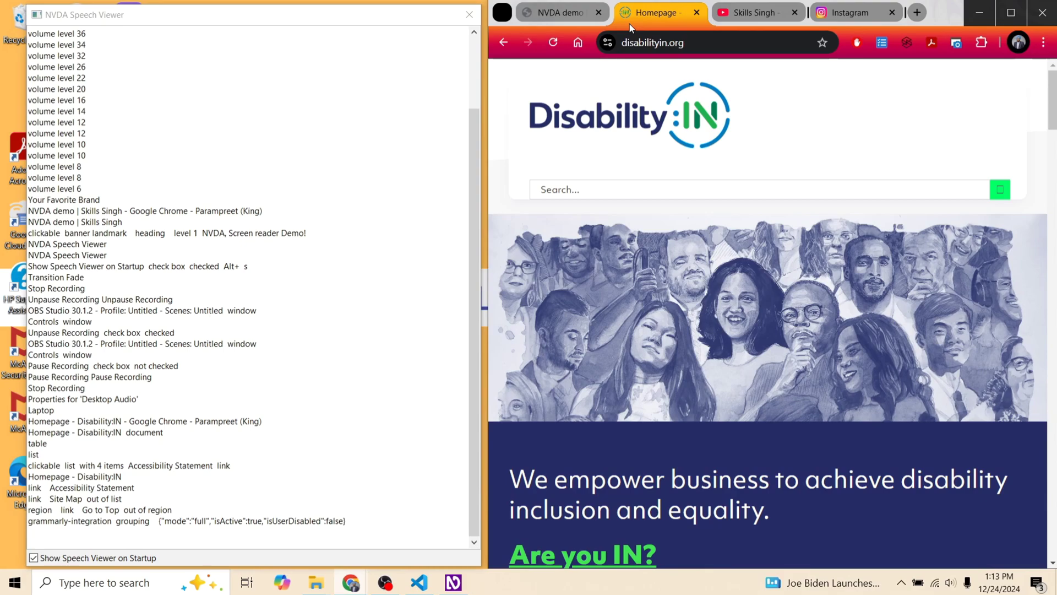
View the open YouTube channel and Instagram profile pages, and return to the NVDA demo page
click(729, 15)
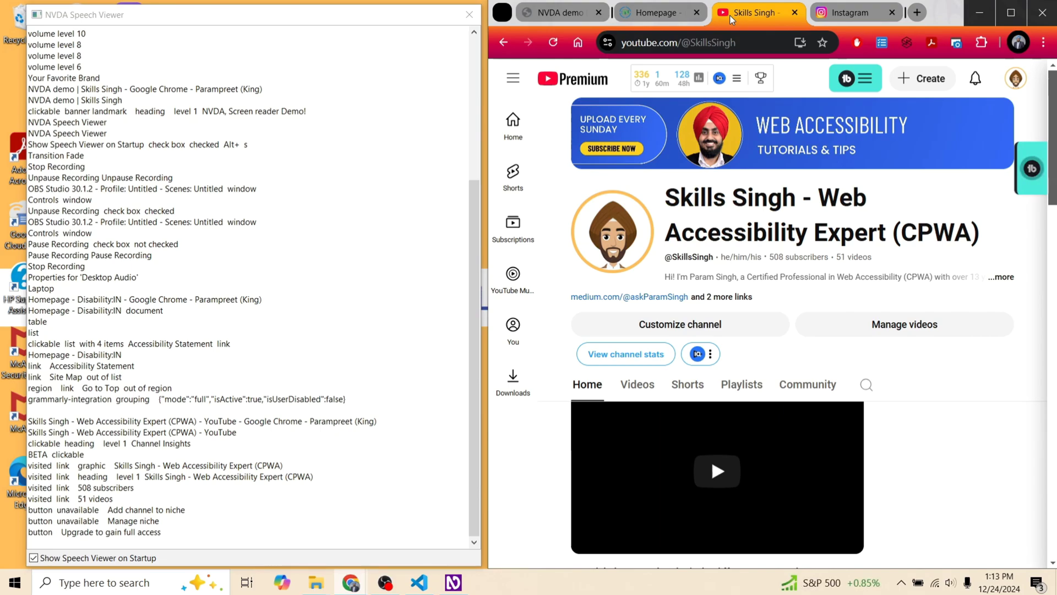
click(828, 12)
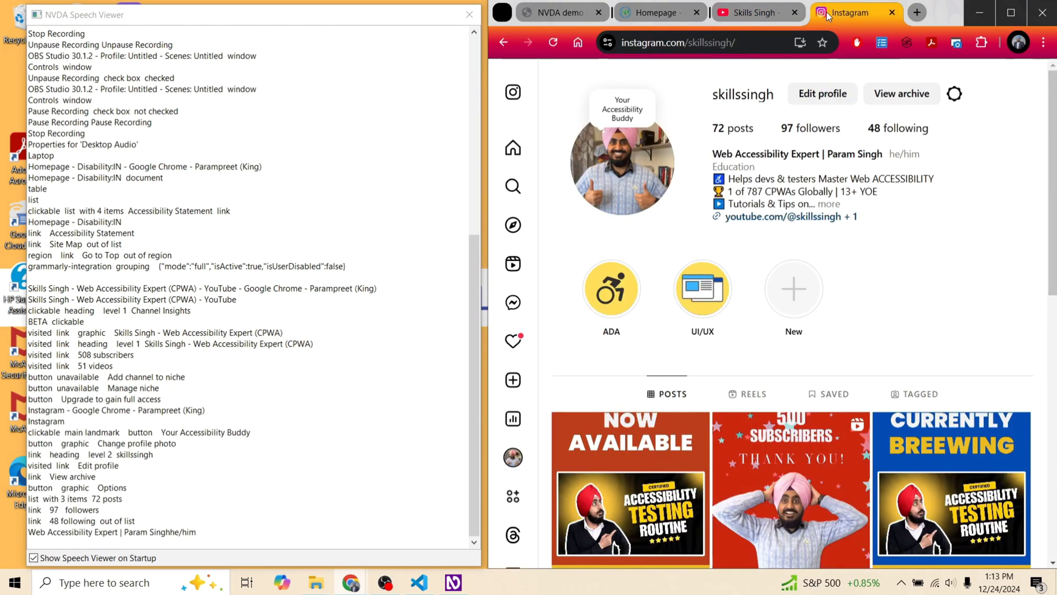
click(558, 24)
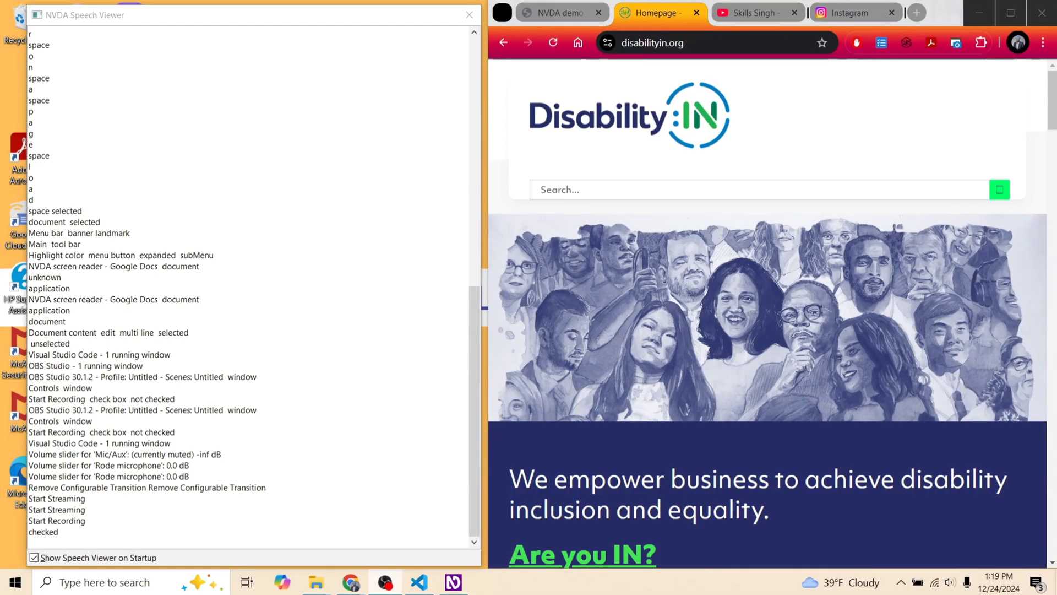
Focus the Disability:IN homepage and move the screen reader forward through two headings, then back one heading
click(563, 70)
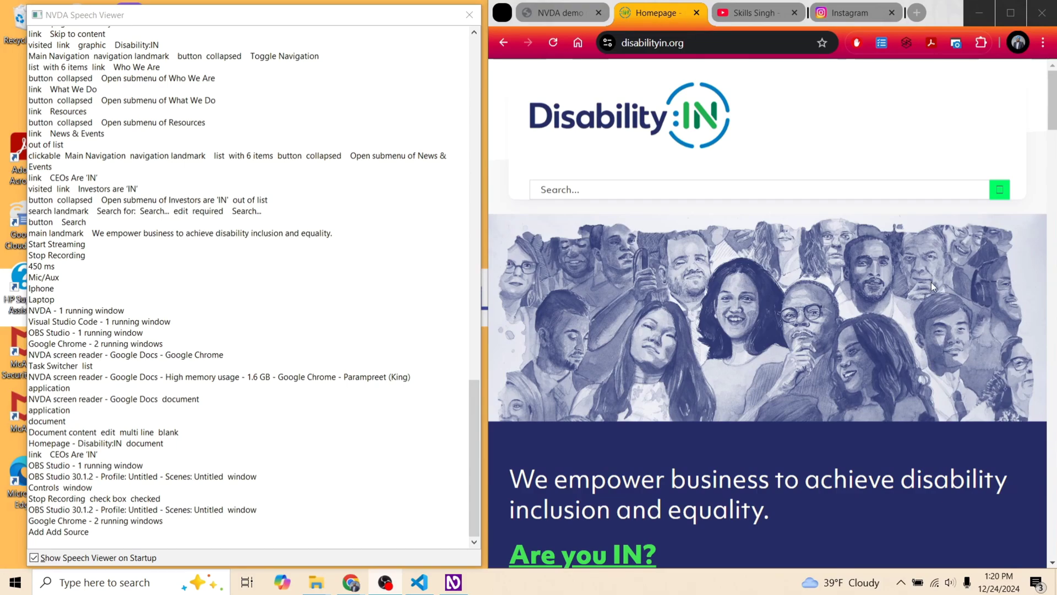
click(951, 130)
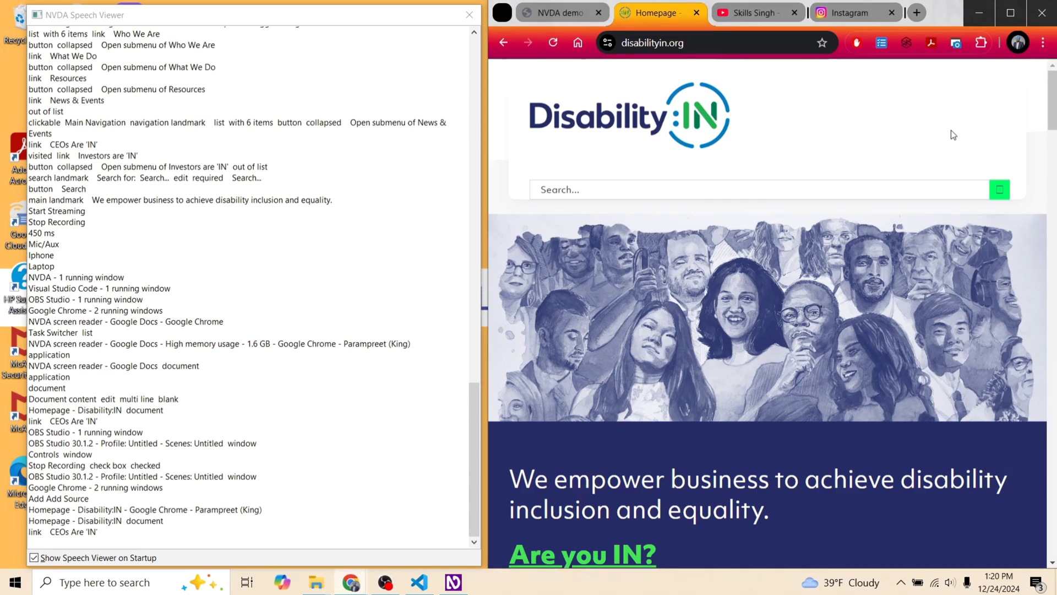
key(h)
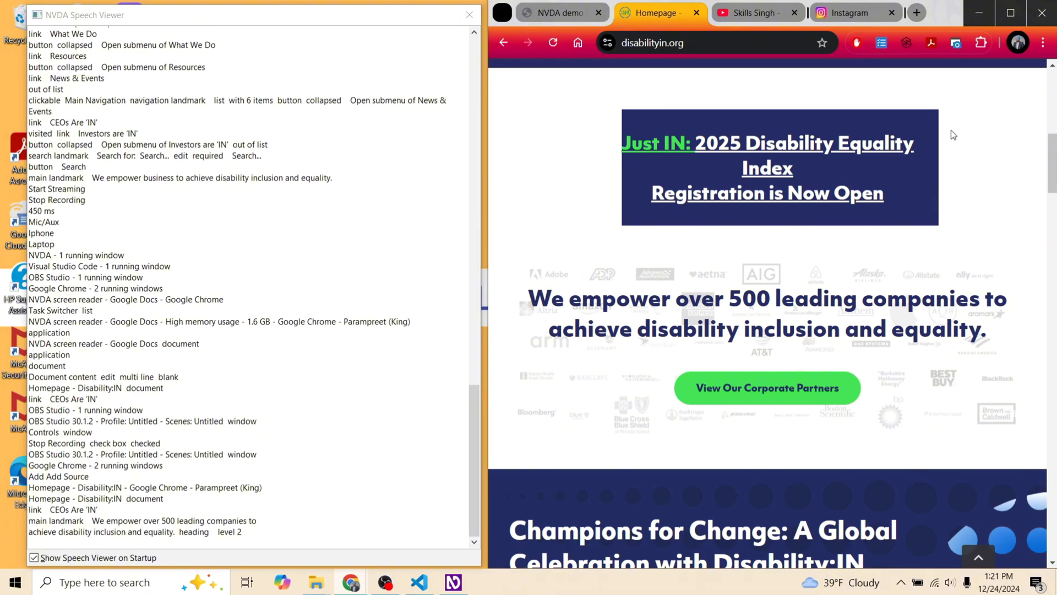
key(h)
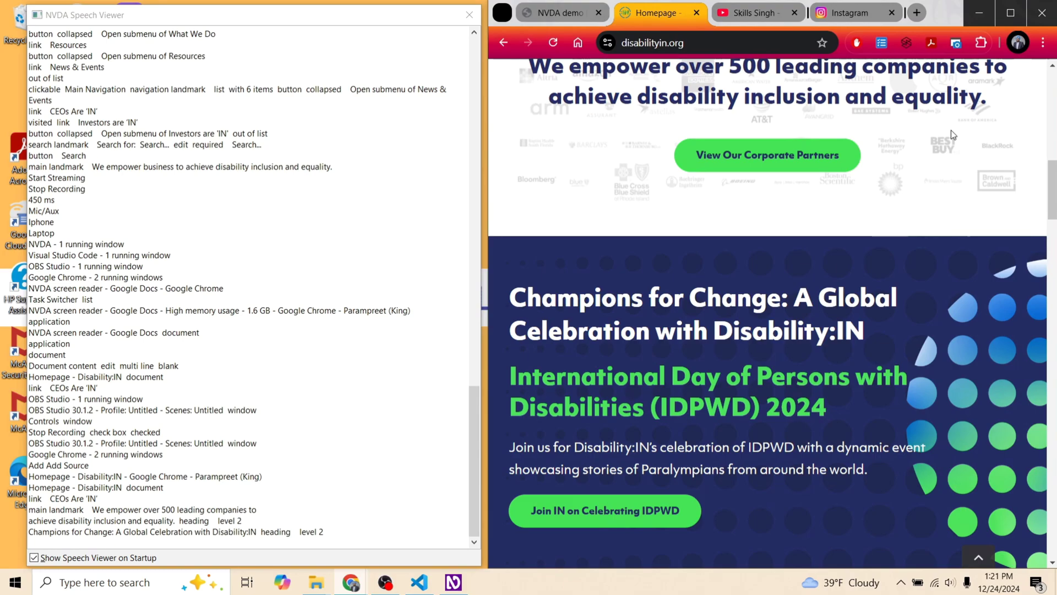
key(shift+h)
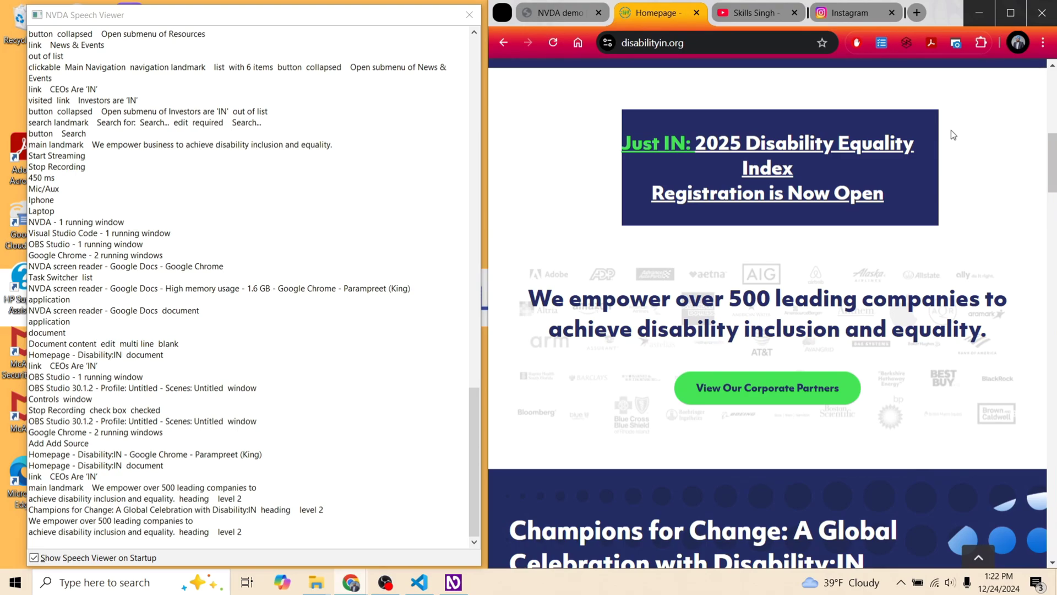
Move the screen reader forward through the footer, search and Go to Top landmarks on the Disability:IN homepage, then back one landmark
key(h)
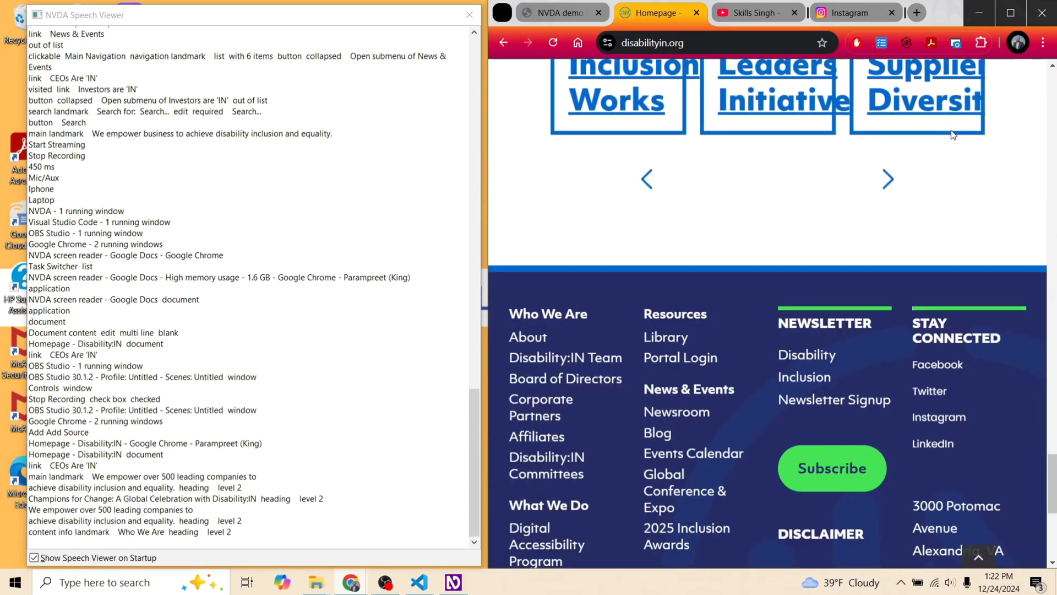
key(d)
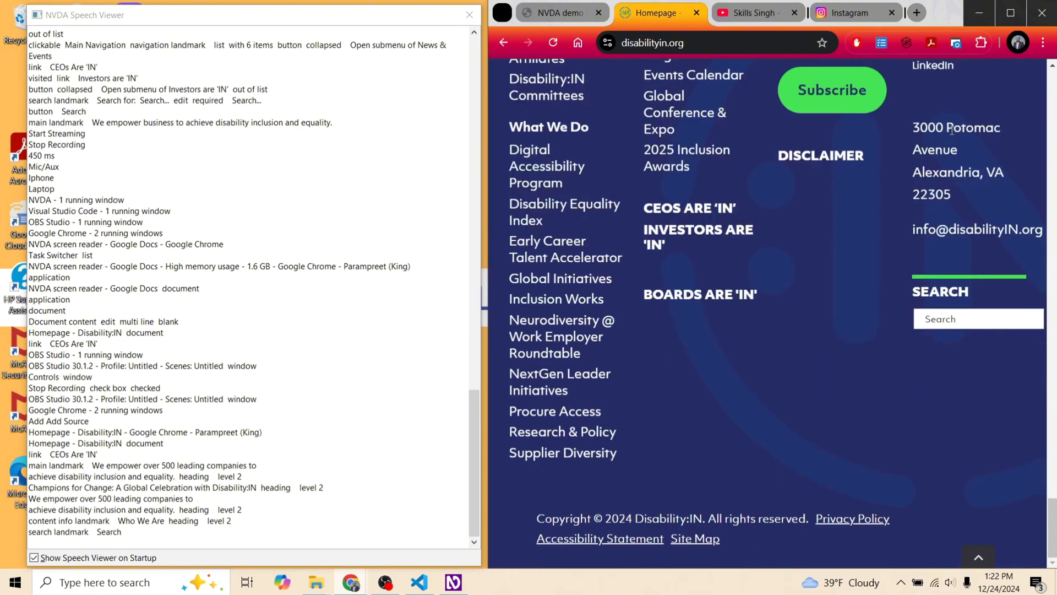
key(d)
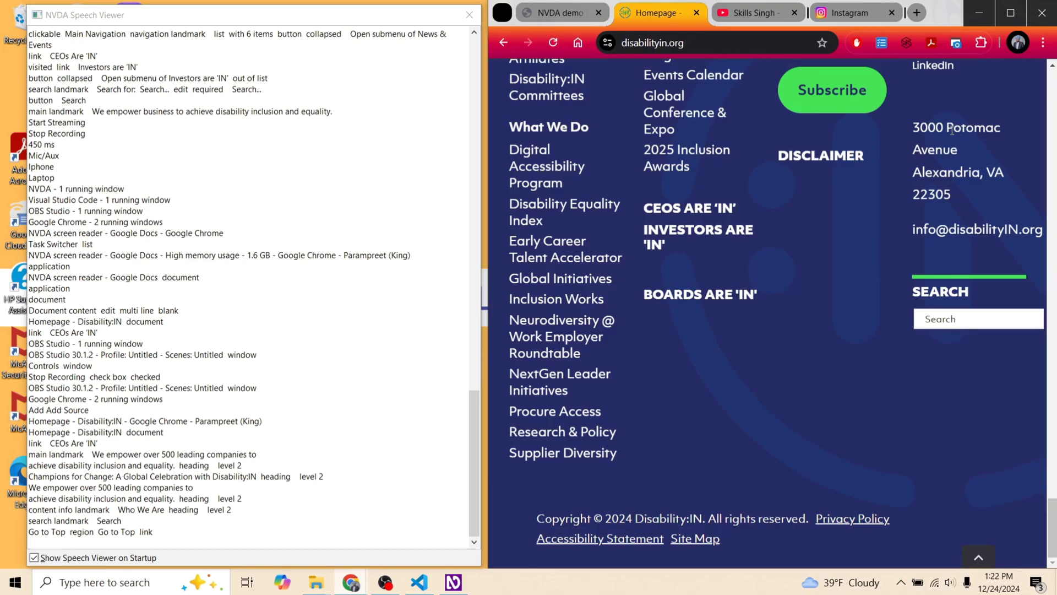
key(d)
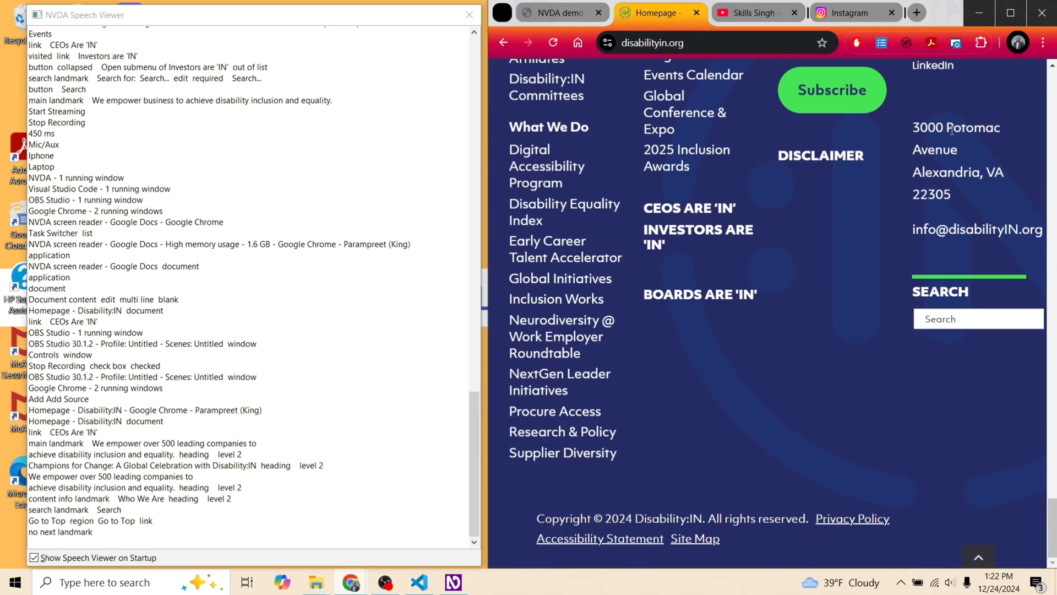
key(shift+d)
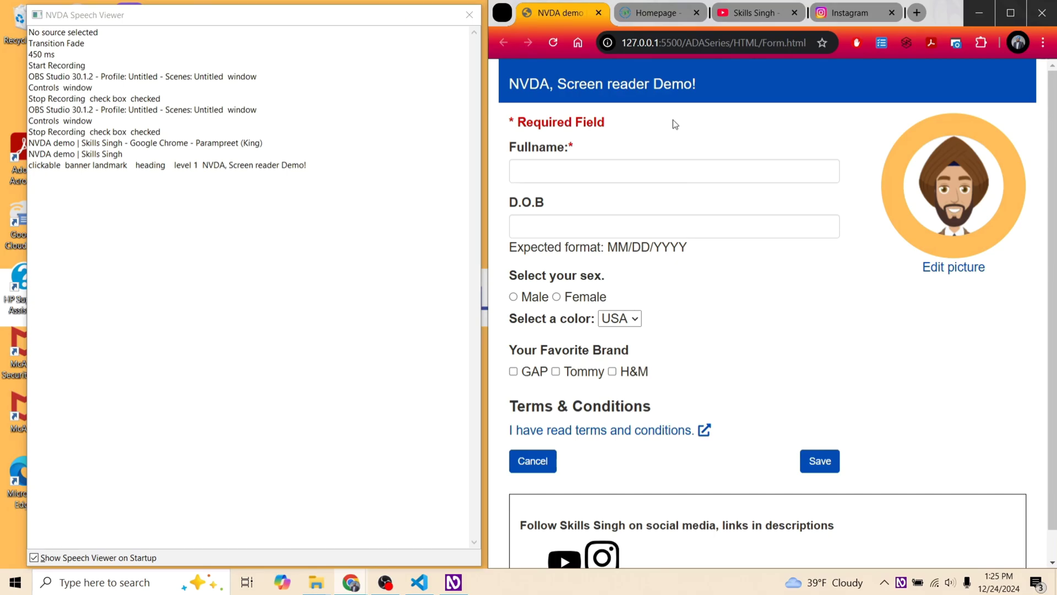
Move focus through the Fullname and D.O.B fields of the NVDA demo form and select Male as the sex
key(Tab)
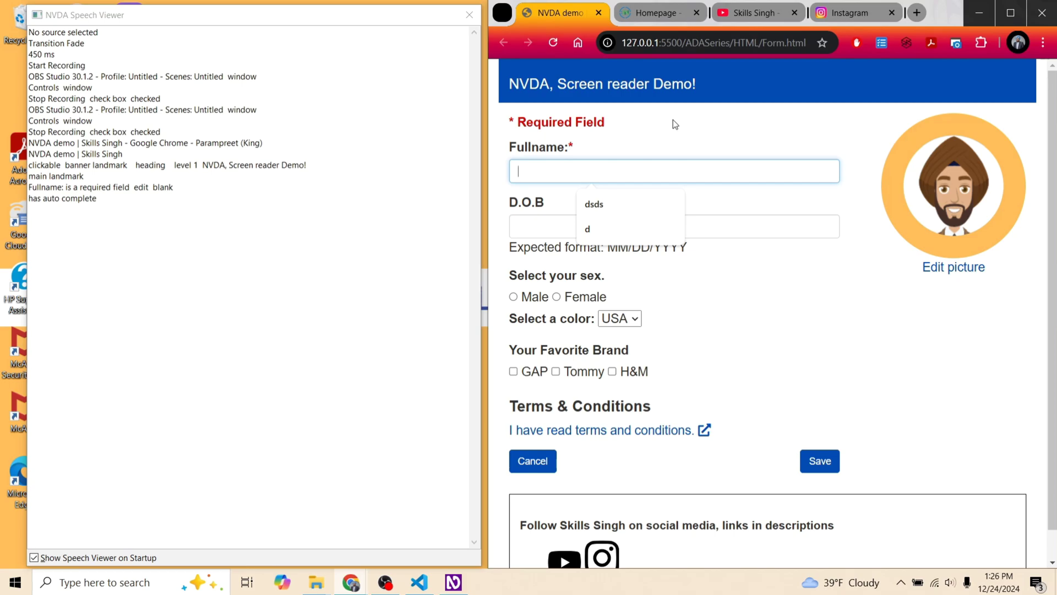
key(Tab)
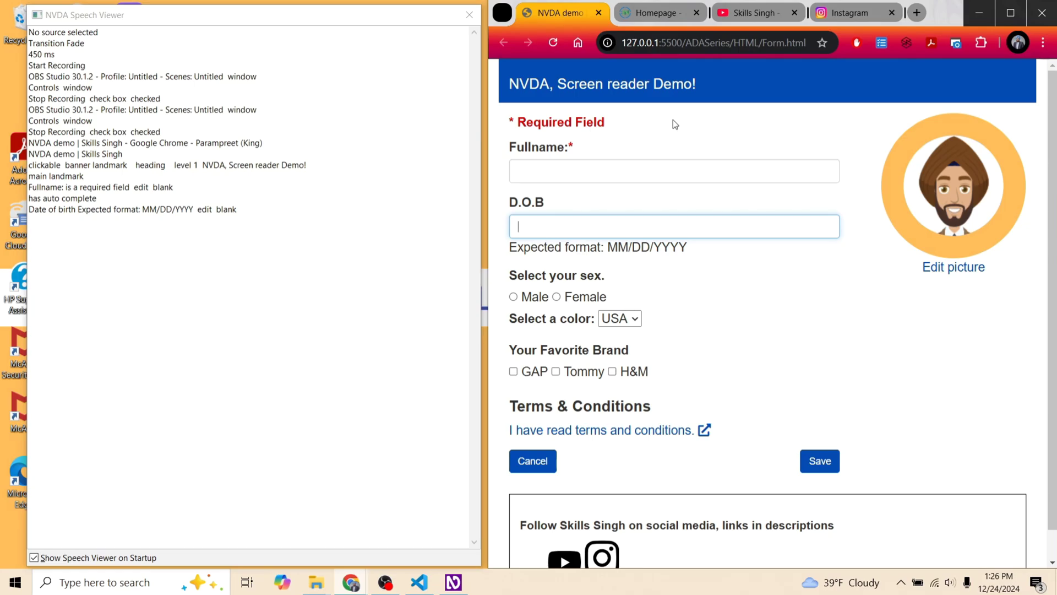
key(Tab)
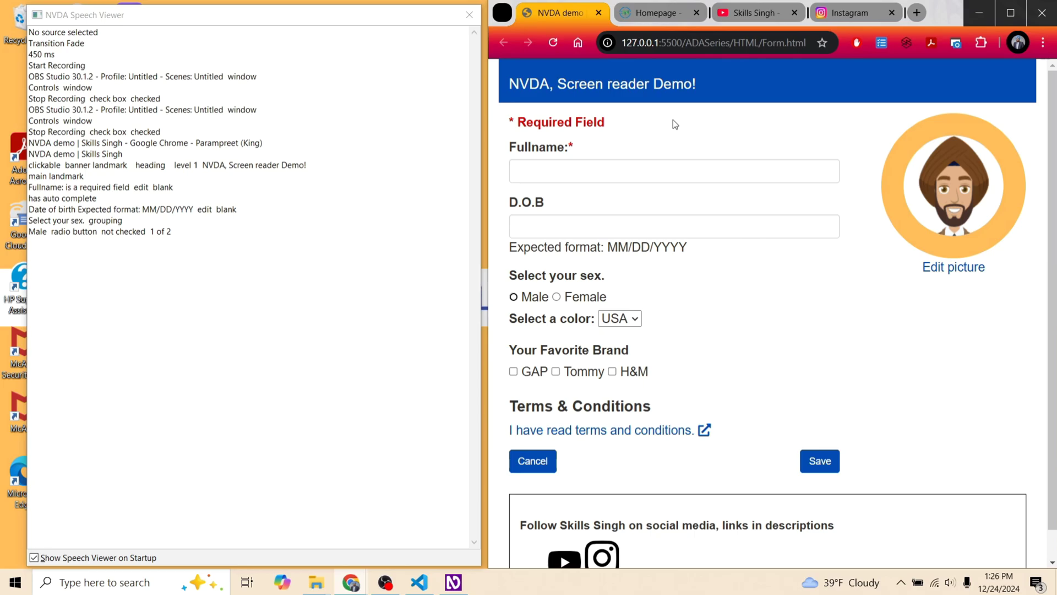
key(space)
Set the "Select a color" dropdown in the demo form to UK
key(Tab)
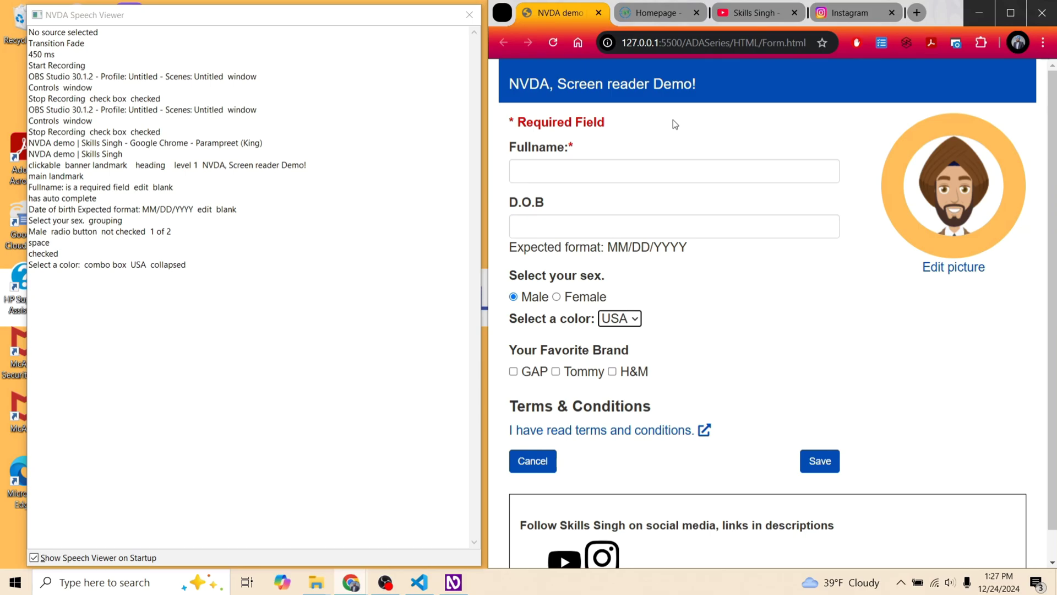
key(space)
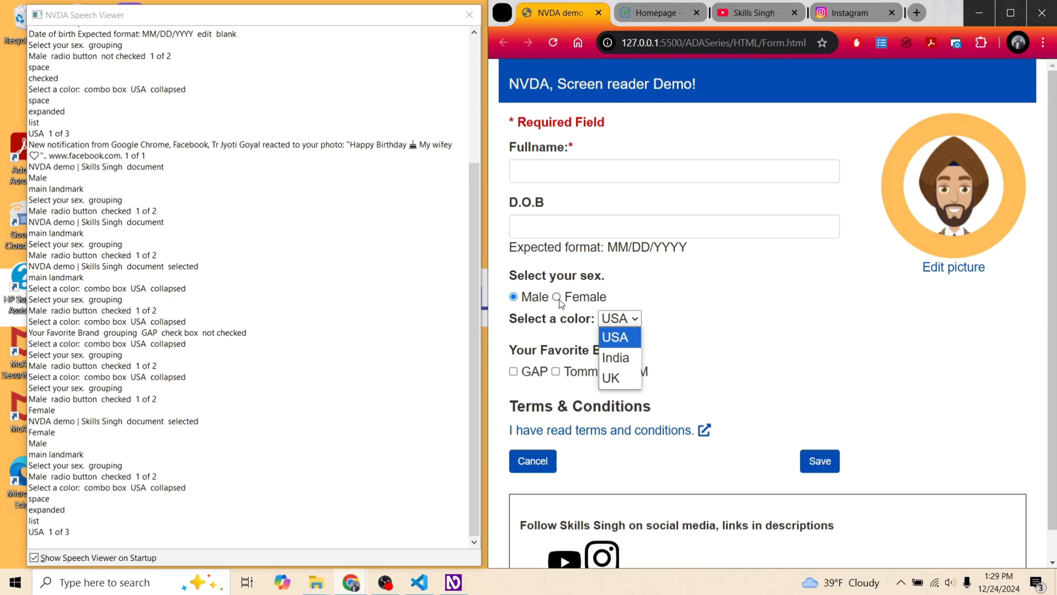
key(Down)
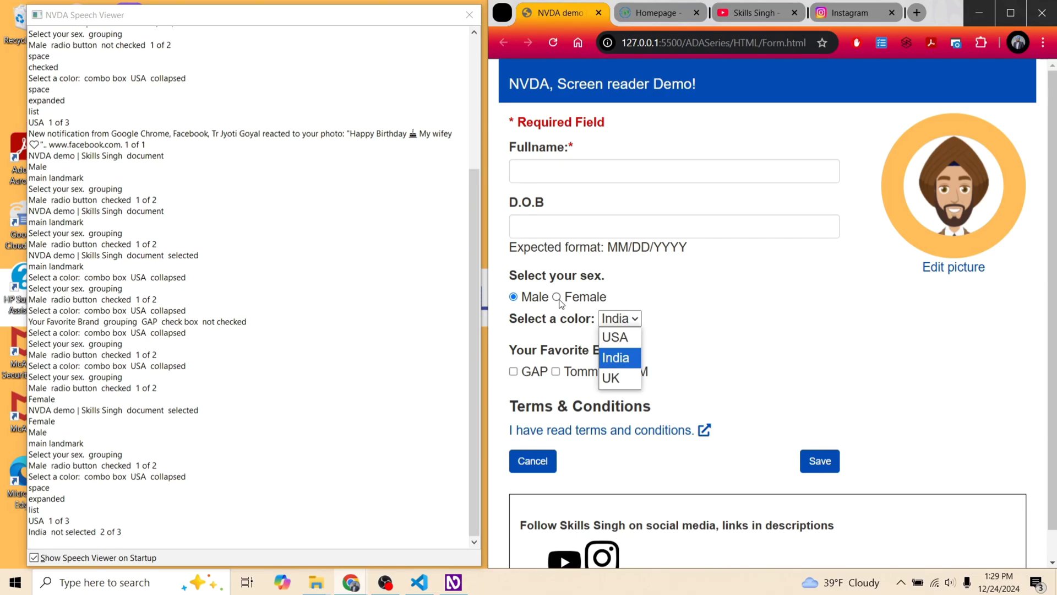
key(Down)
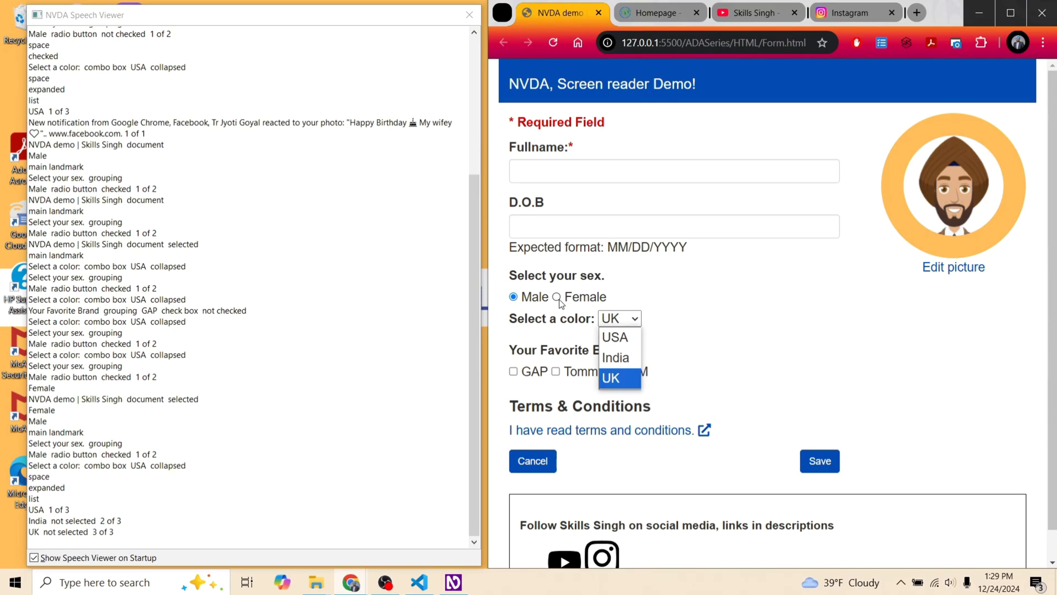
key(Return)
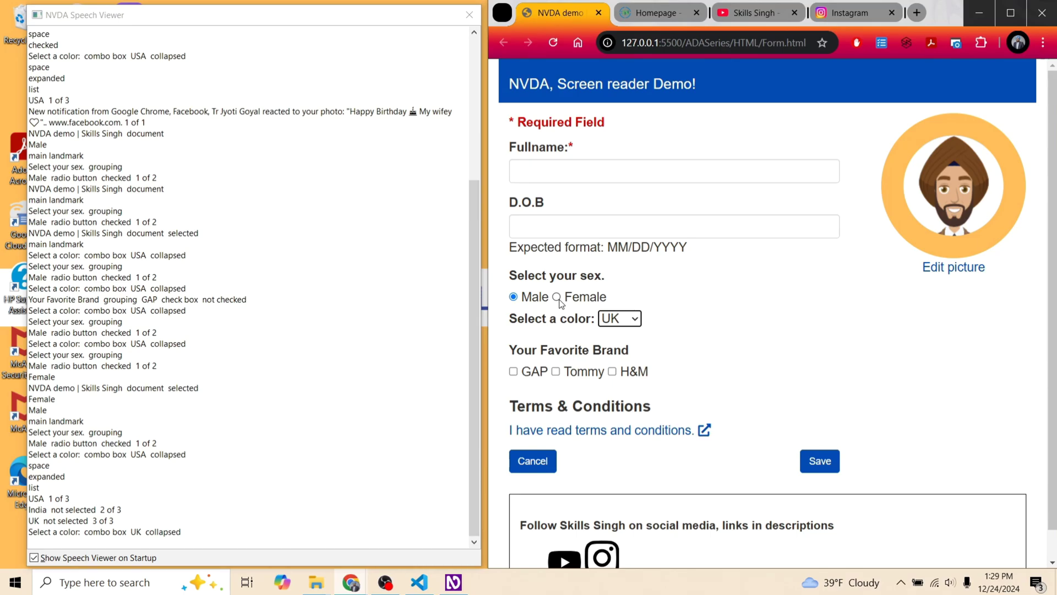
Select H&M and Tommy under Your Favorite Brand, leaving GAP unselected
key(Tab)
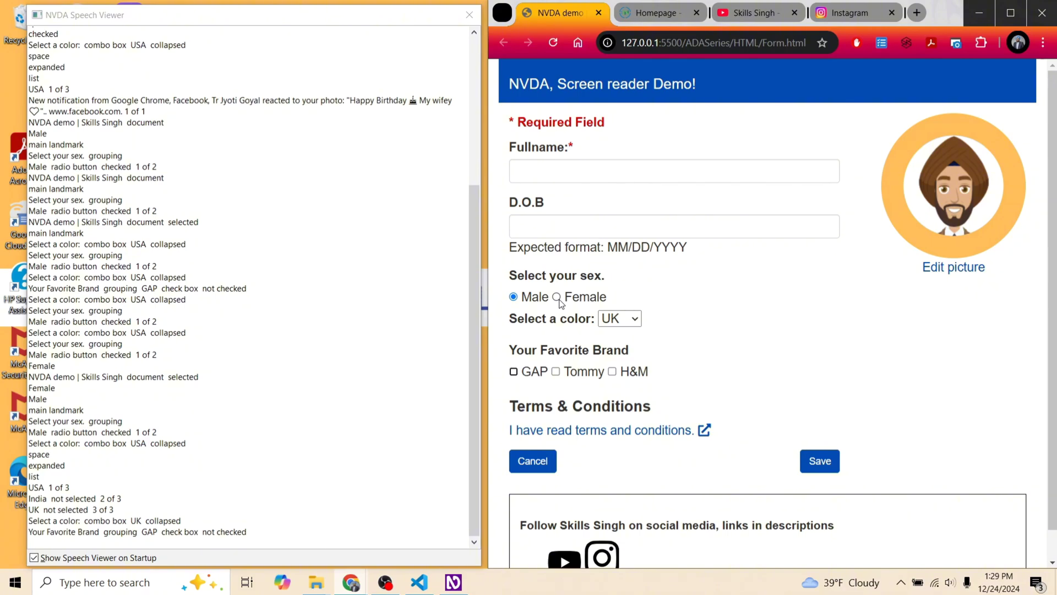
key(Tab)
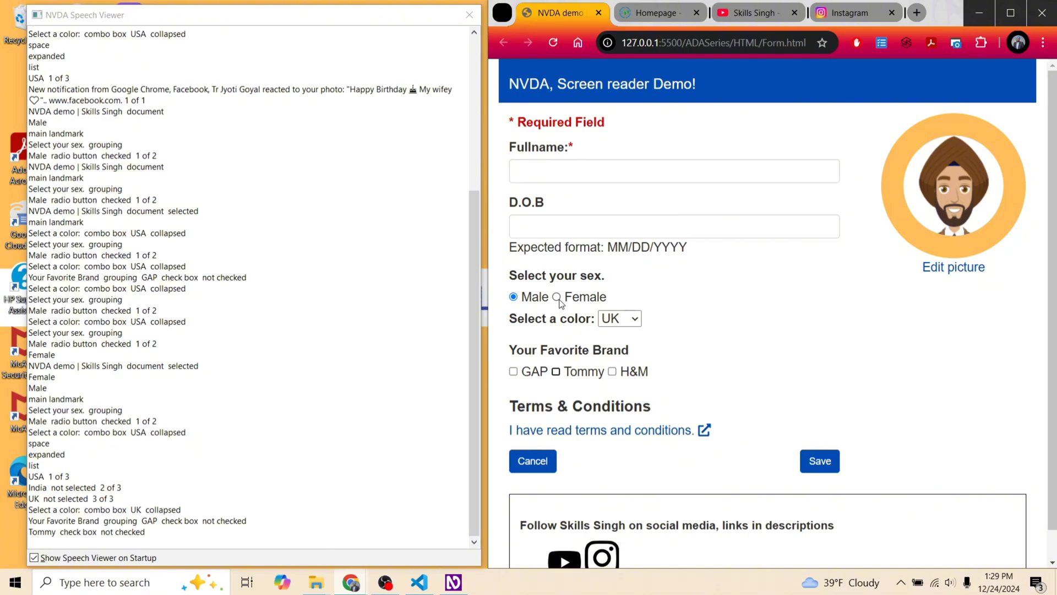
key(Tab)
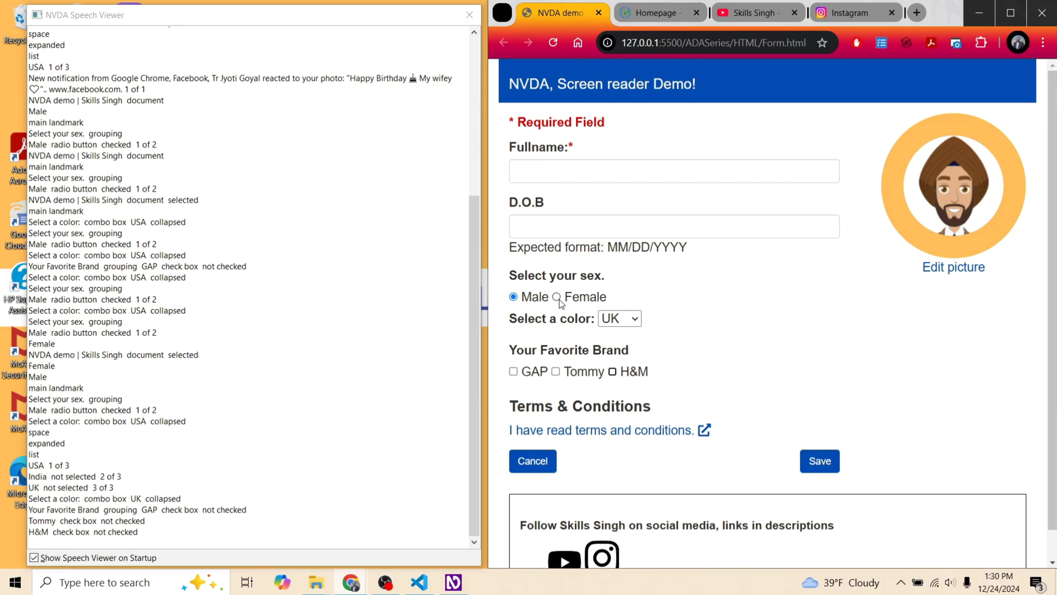
key(space)
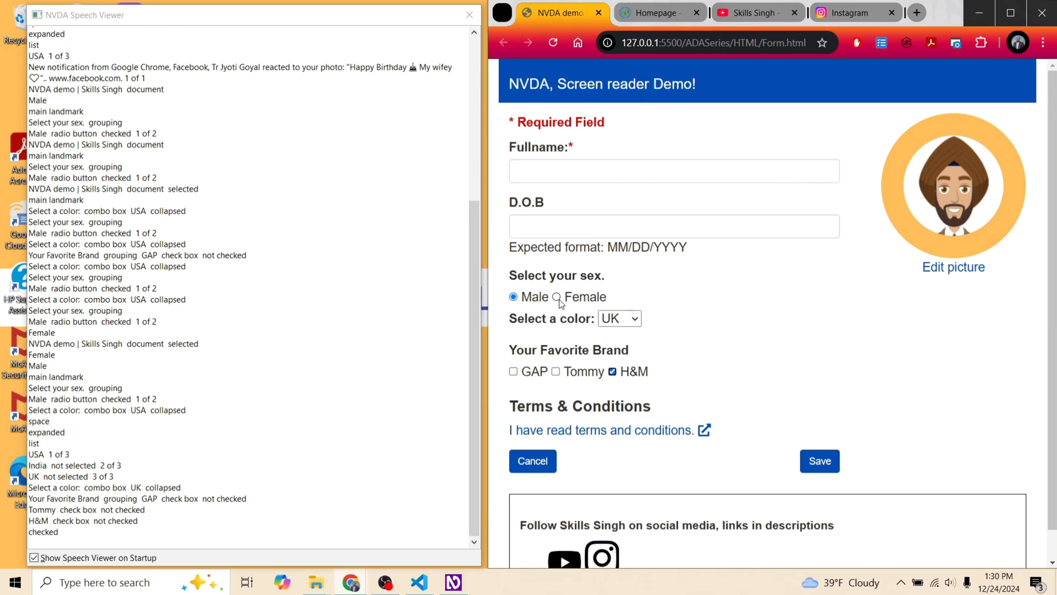
key(shift+Tab)
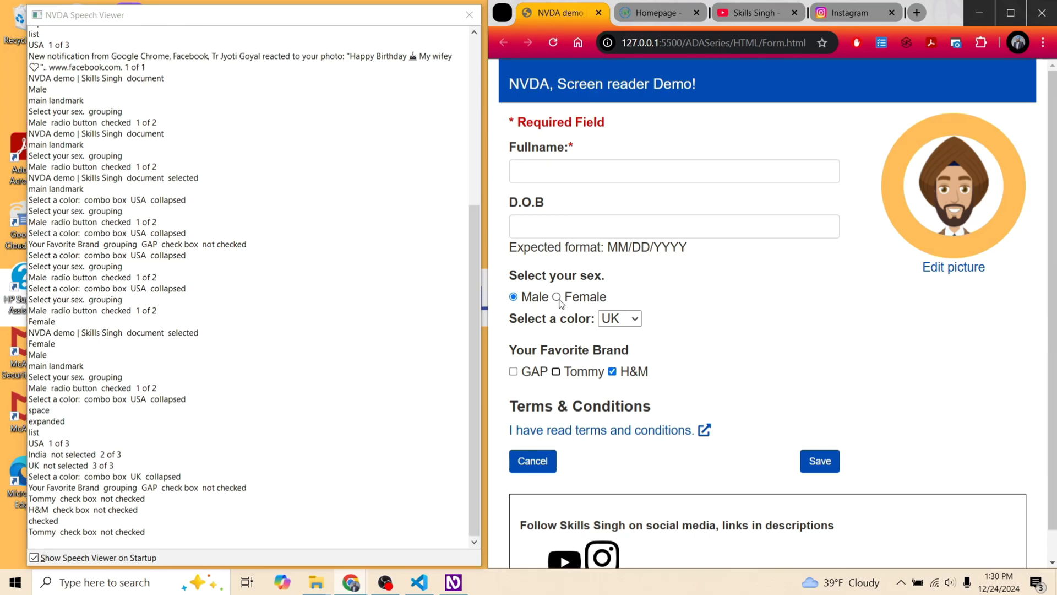
key(space)
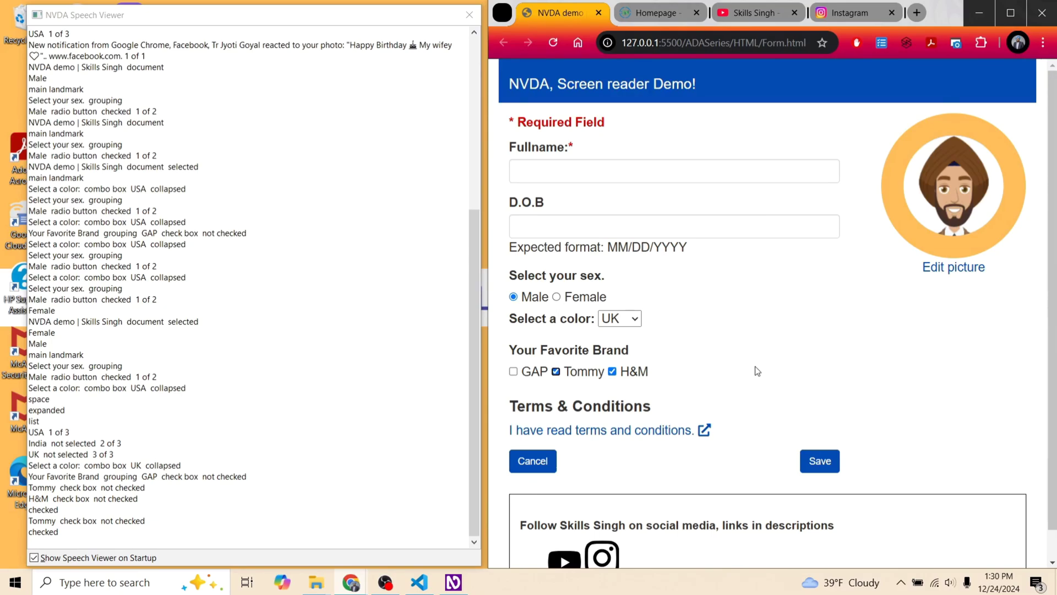
Move focus past the H&M checkbox through the terms and conditions link, Cancel and Save, and continue beyond them without activating any
key(Tab)
key(Tab)
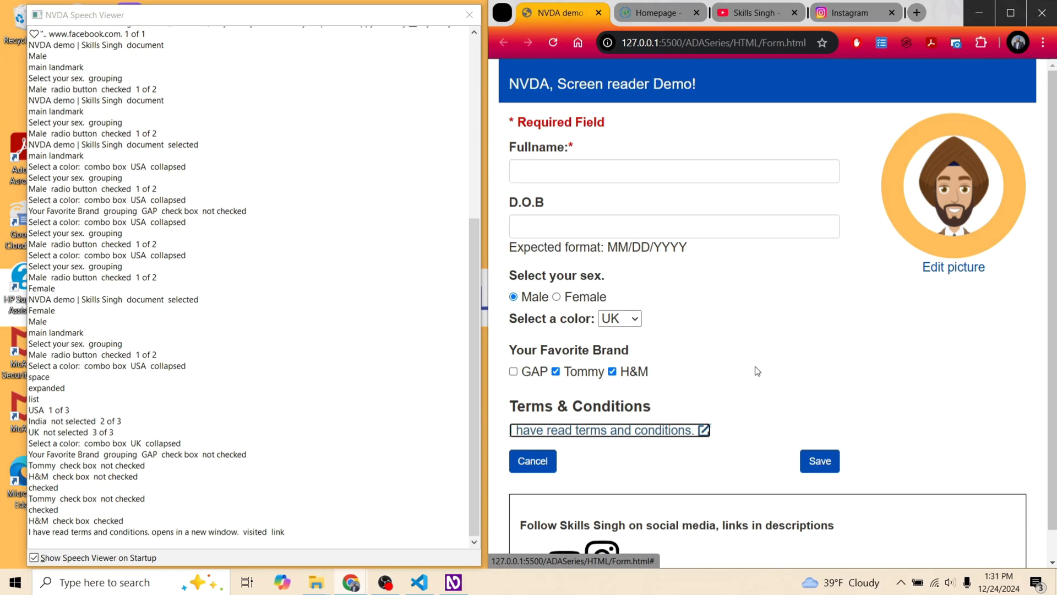
key(Tab)
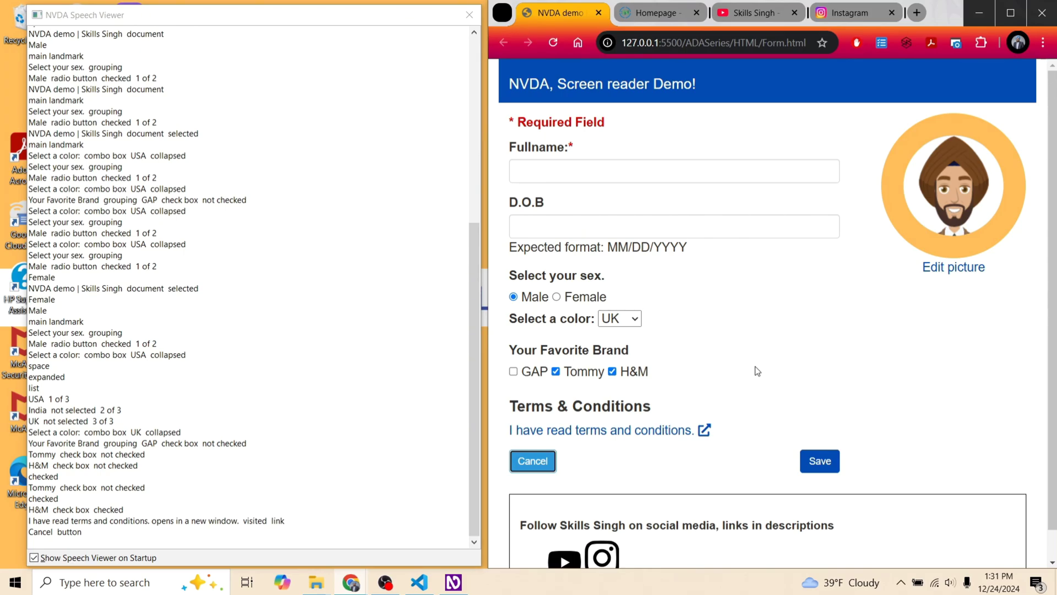
key(Tab)
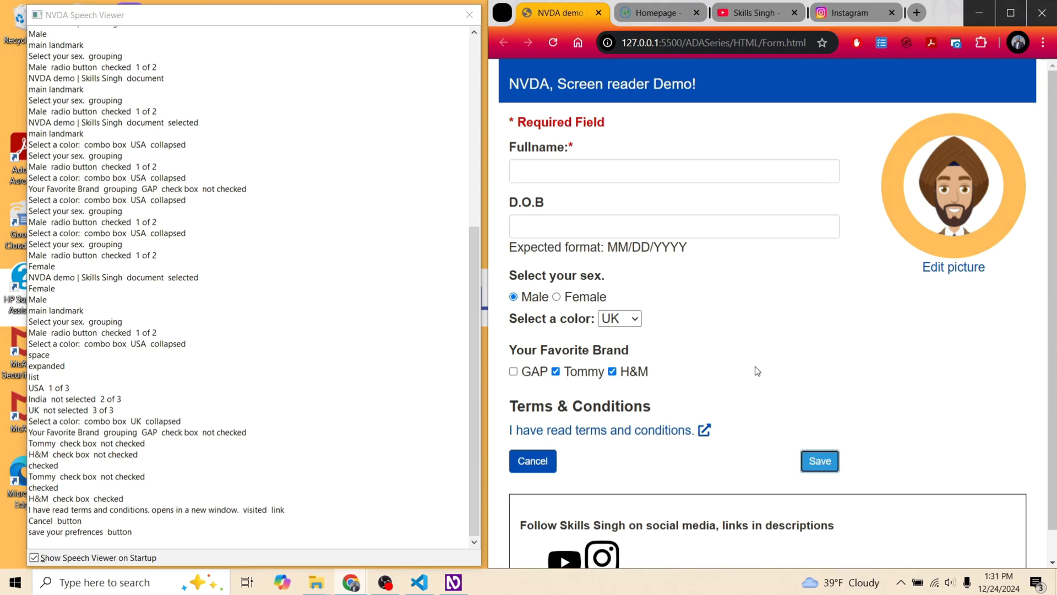
key(Tab)
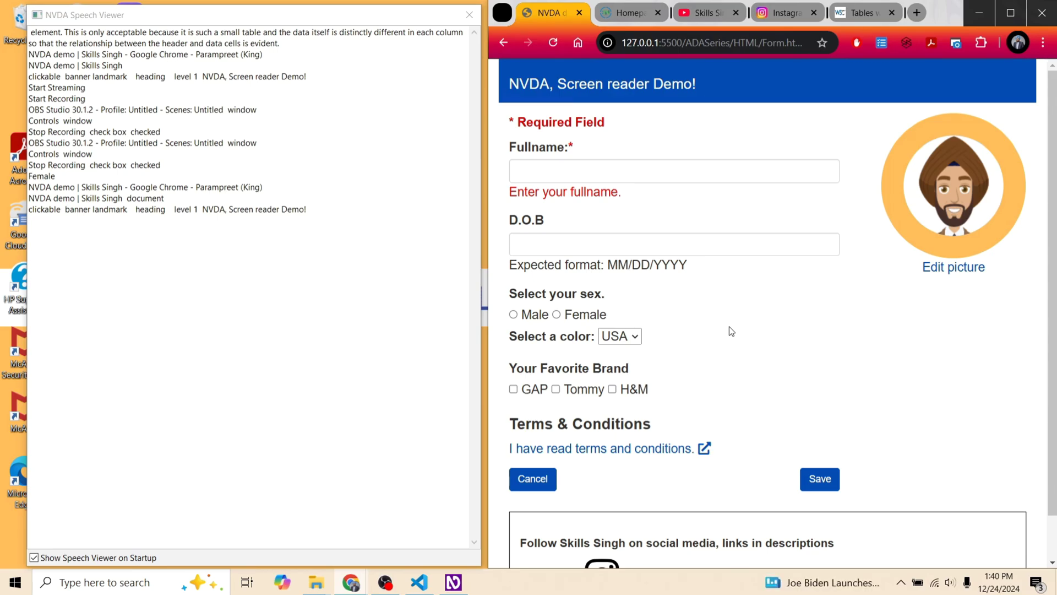
Move the screen reader to the avatar image on the demo form and look for another graphic
key(d)
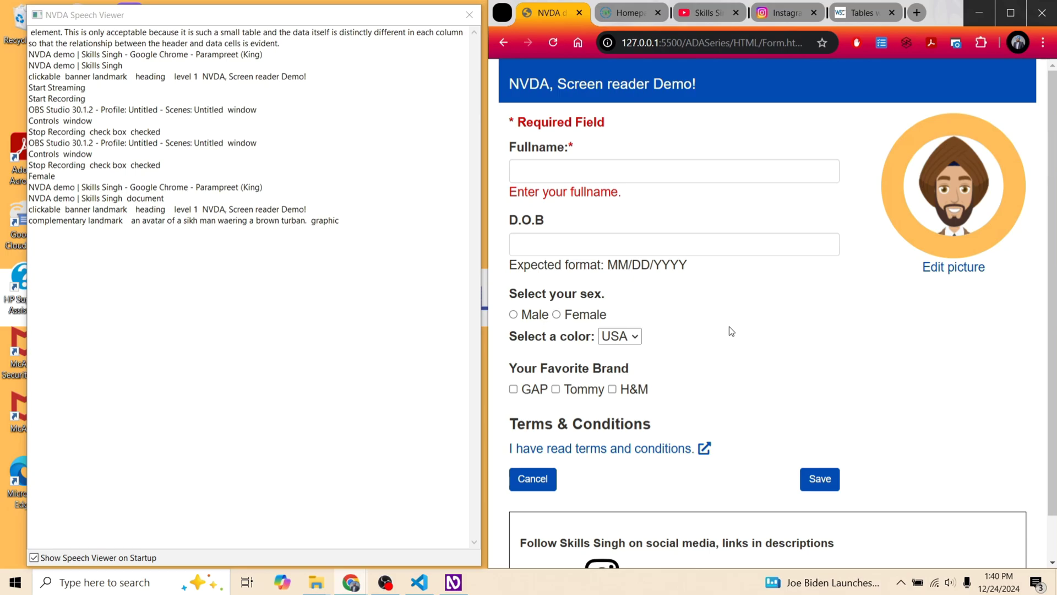
key(g)
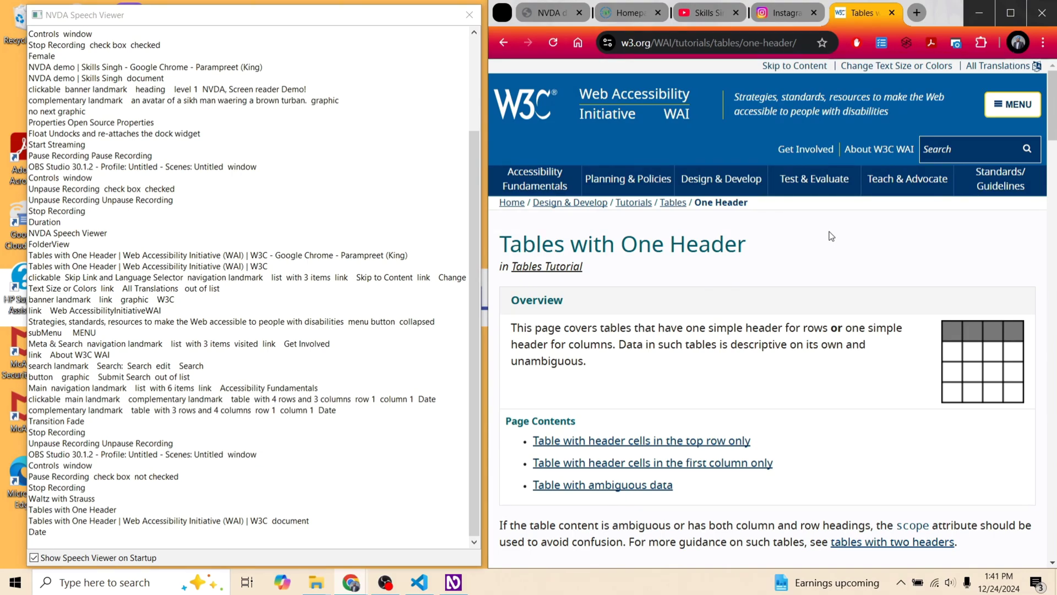
Jump the screen reader to the Concerts table on the W3C tables page and move down to the 12 February cell
key(t)
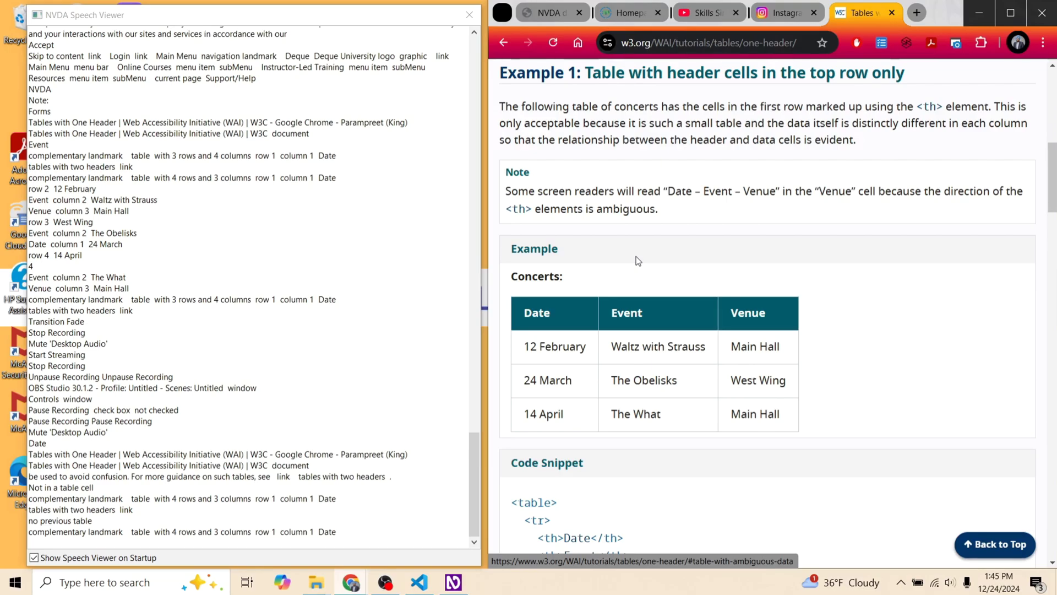
key(ctrl+alt+Down)
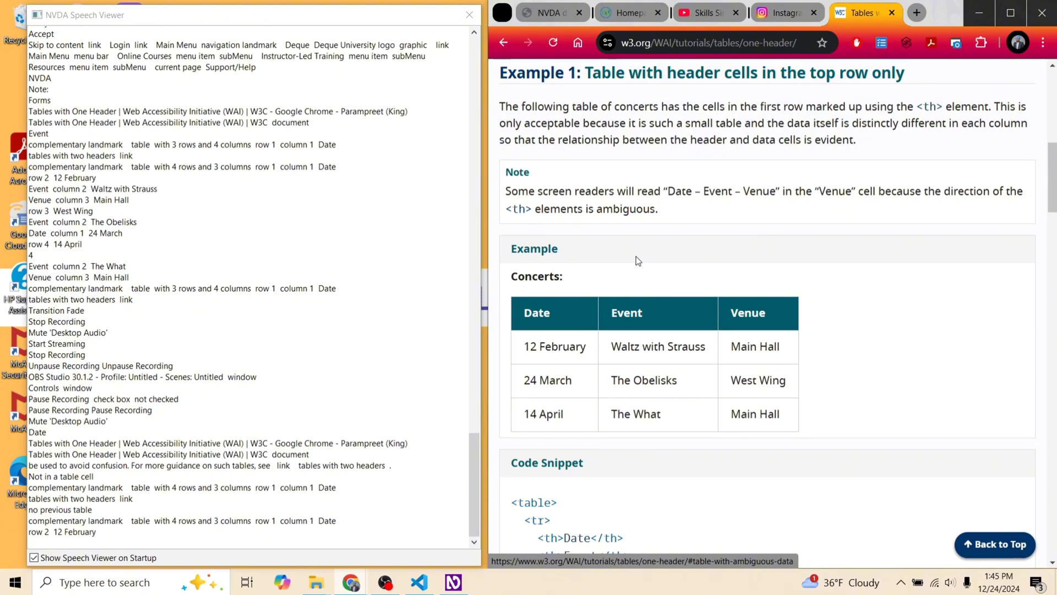
Move the screen reader across the 12 February row of the first Concerts table, through Waltz with Strauss to Main Hall
key(ctrl+alt+Right)
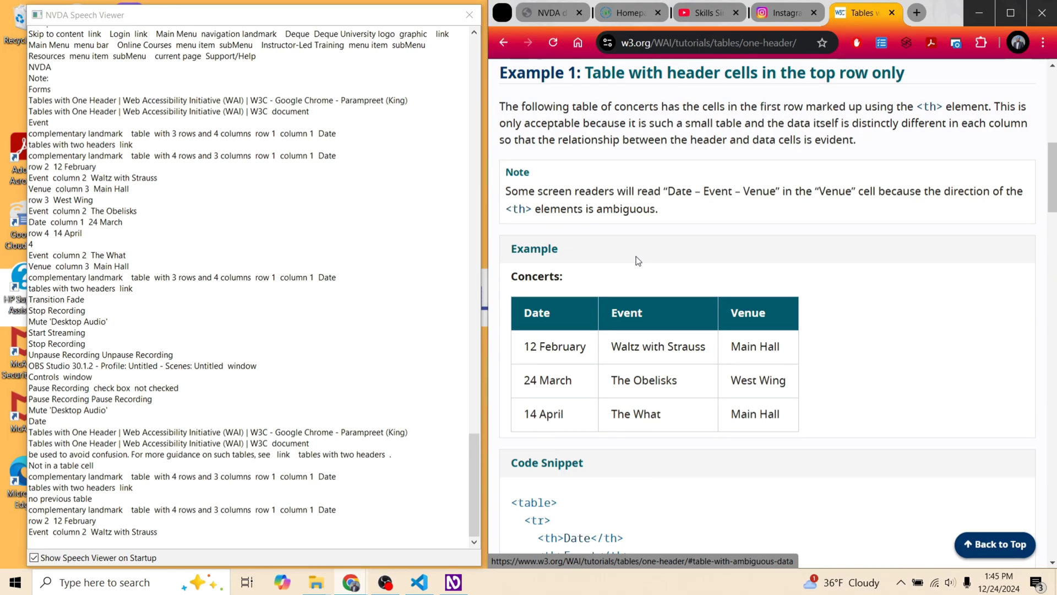
key(ctrl+alt+Right)
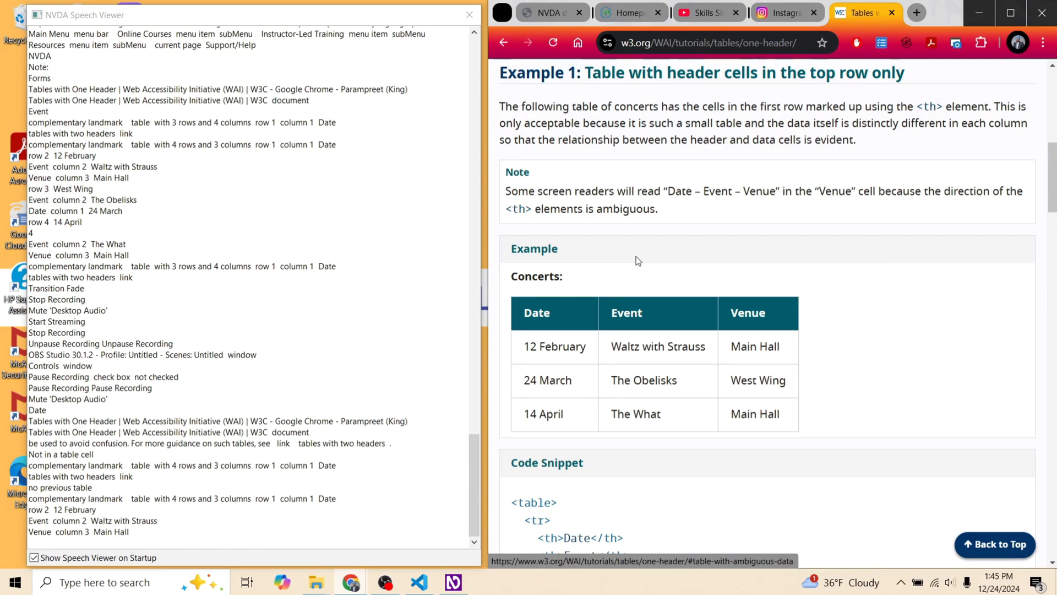
key(a)
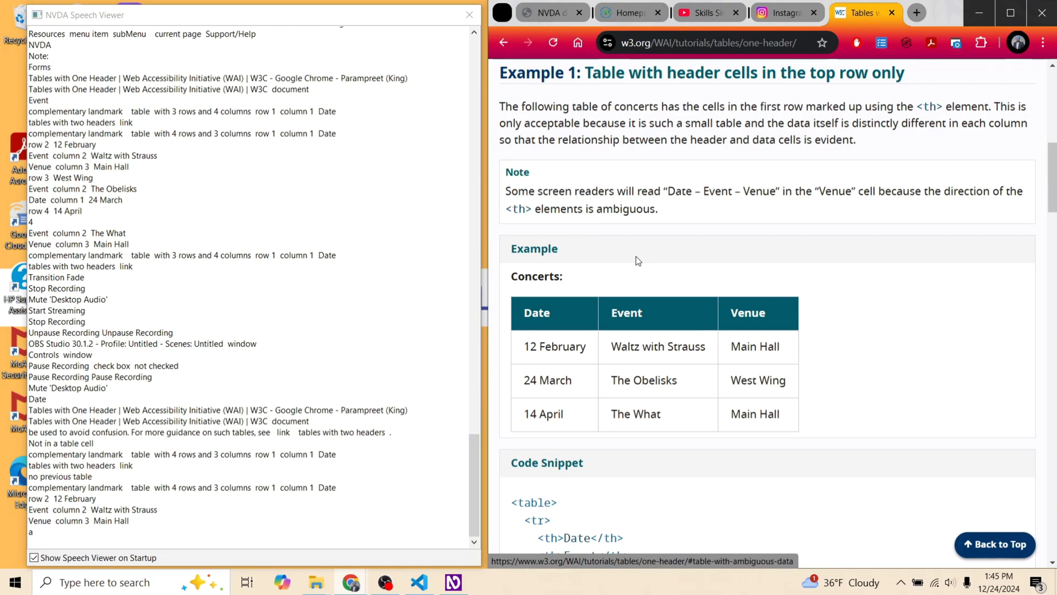
Read the 24 March row backwards from West Wing to its date, and continue in the 14 April row to The What
key(ctrl+alt+Down)
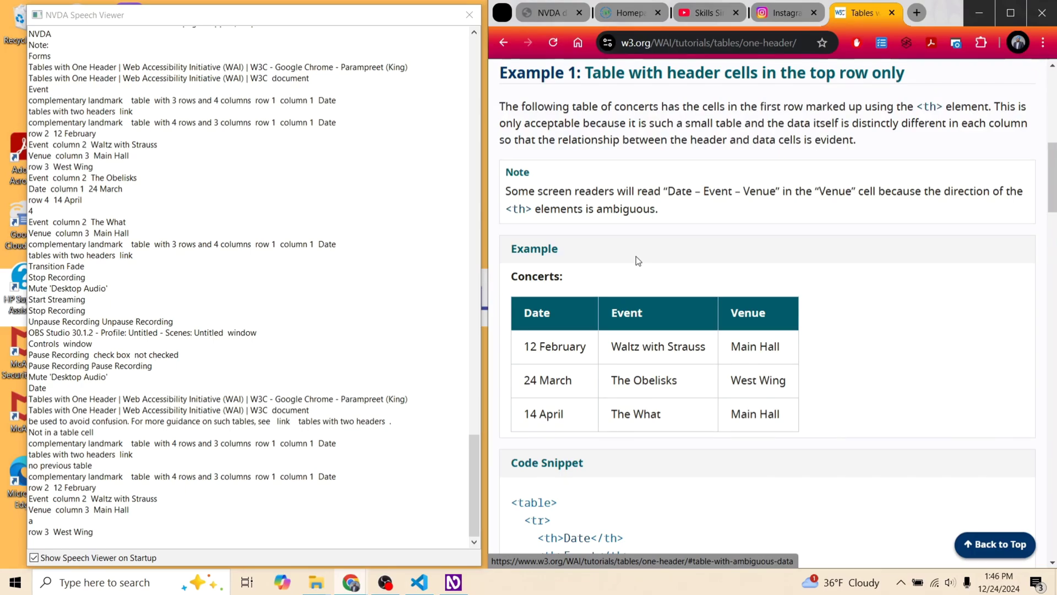
key(ctrl+alt+Left)
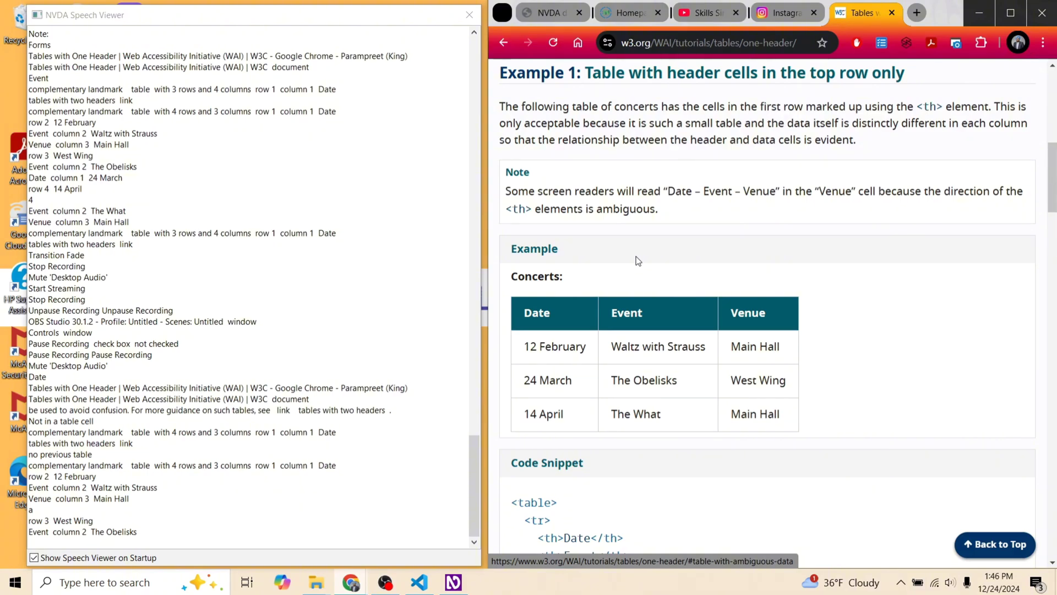
key(ctrl+alt+Left)
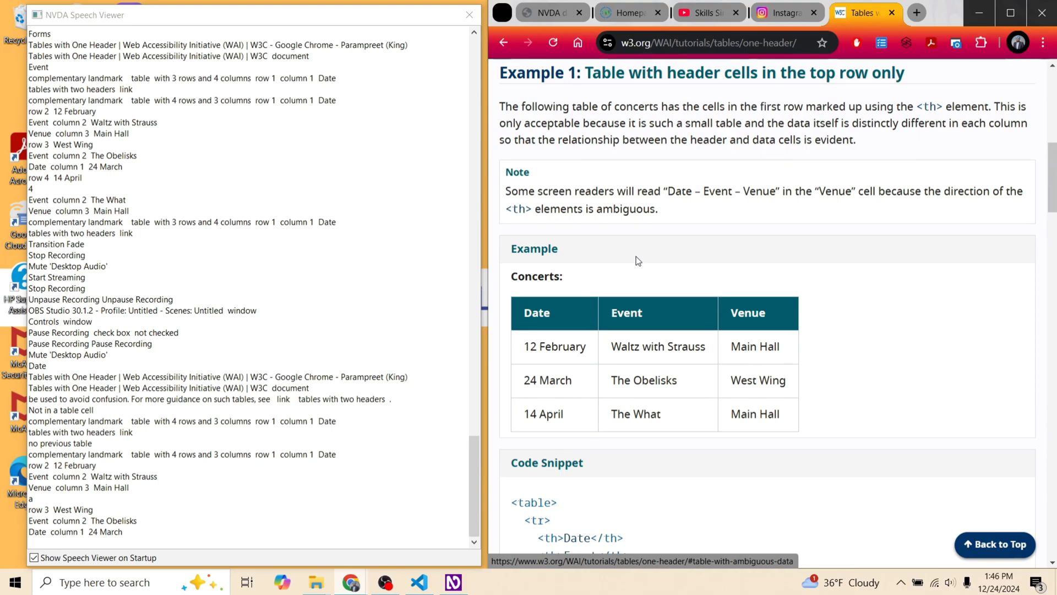
key(ctrl+alt+Down)
key(ctrl+alt+Right)
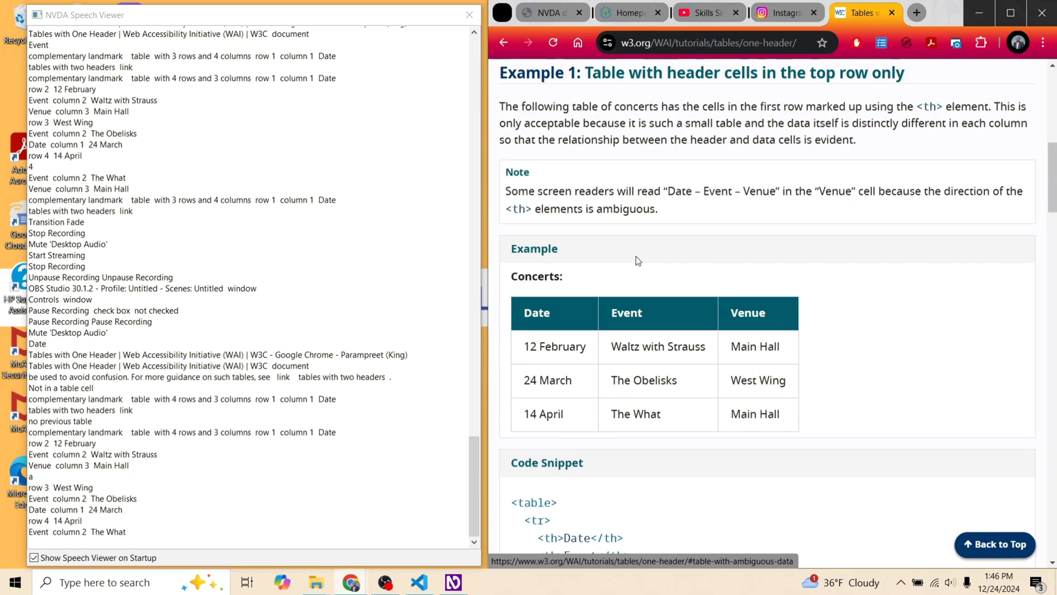
Jump the screen reader to the Example 2 Concerts table and move down to the Event header cell
key(t)
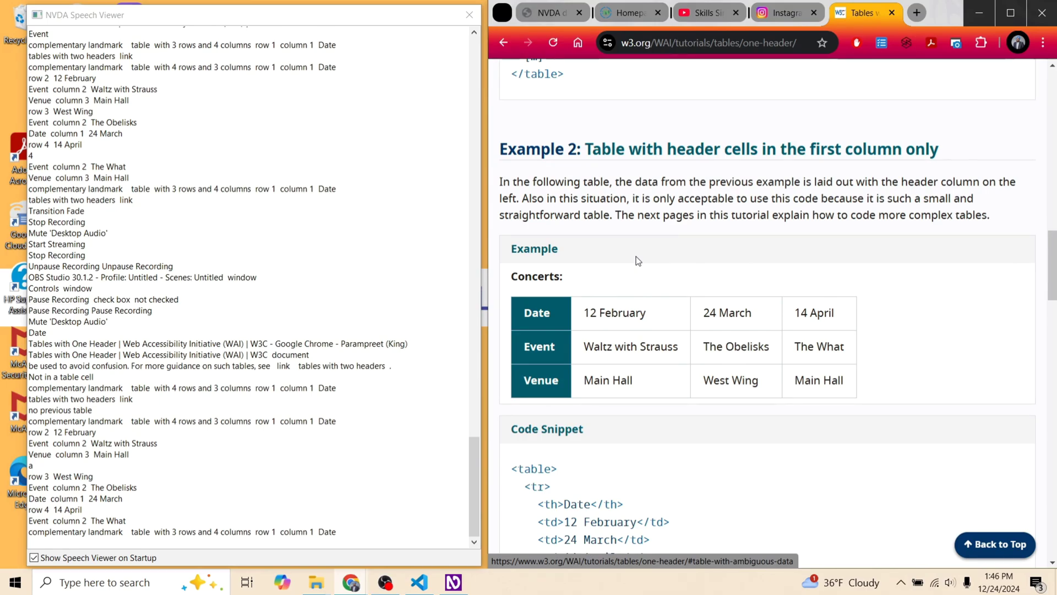
key(ctrl+alt+Down)
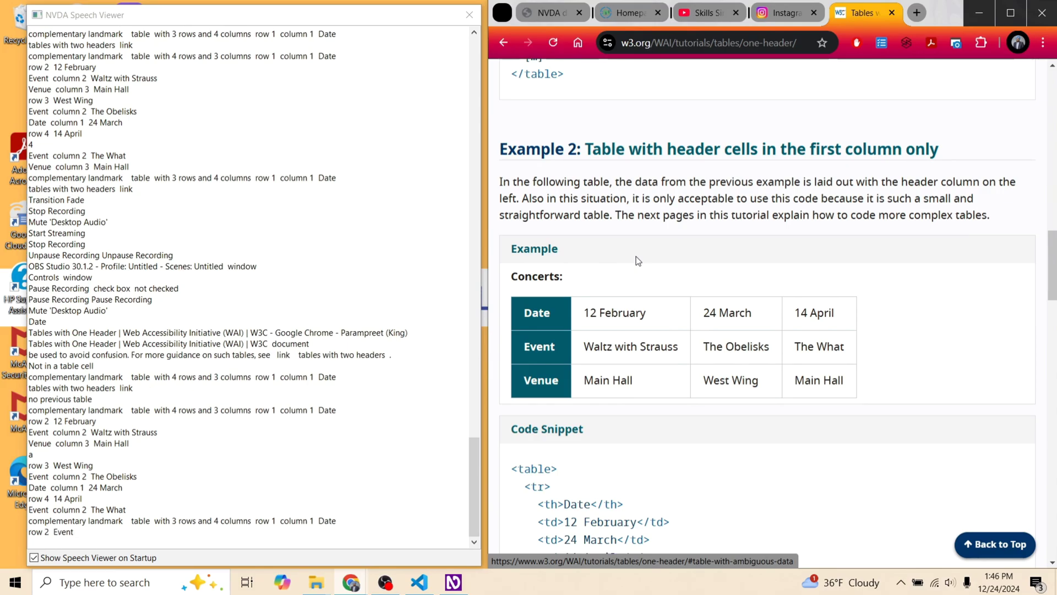